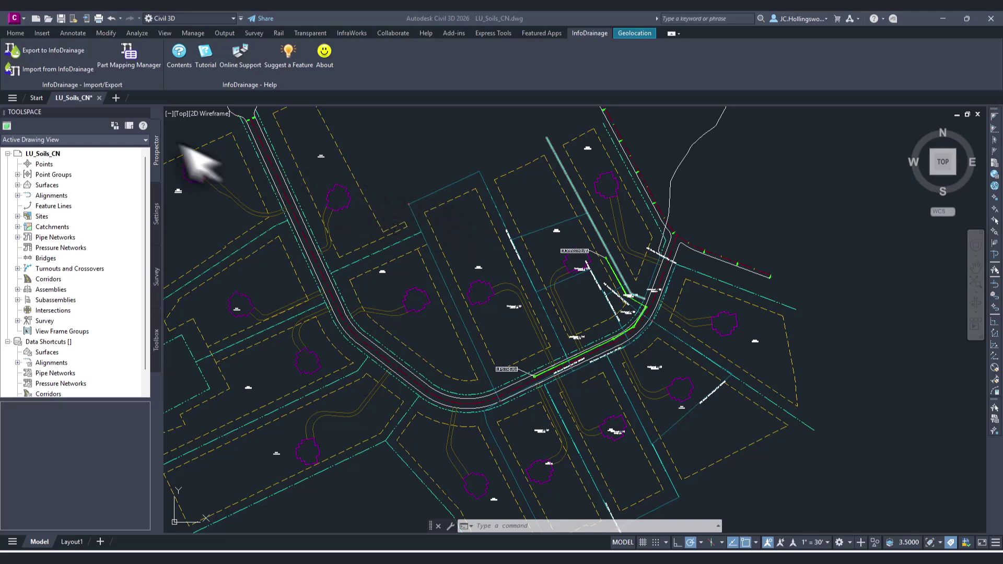
Start the Civil 3D export to InfoDrainage, targeting the test.iddx project file
click(55, 54)
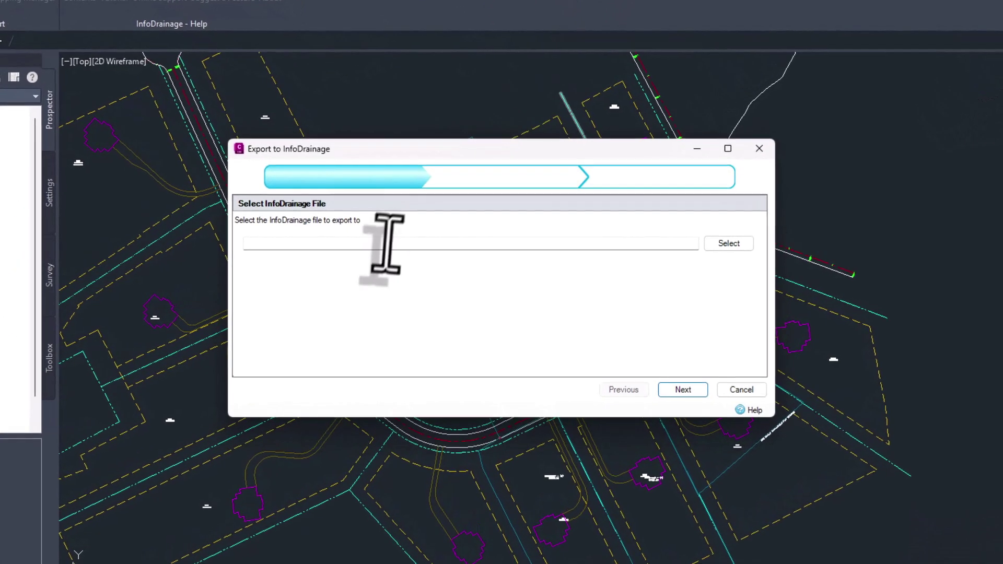
click(342, 245)
text(C:\Users\hollinj\OneDrive - Autodesk\Documents\Water Drops\LandUse_Soils_ID\InfoDrainage Project\test.iddx)
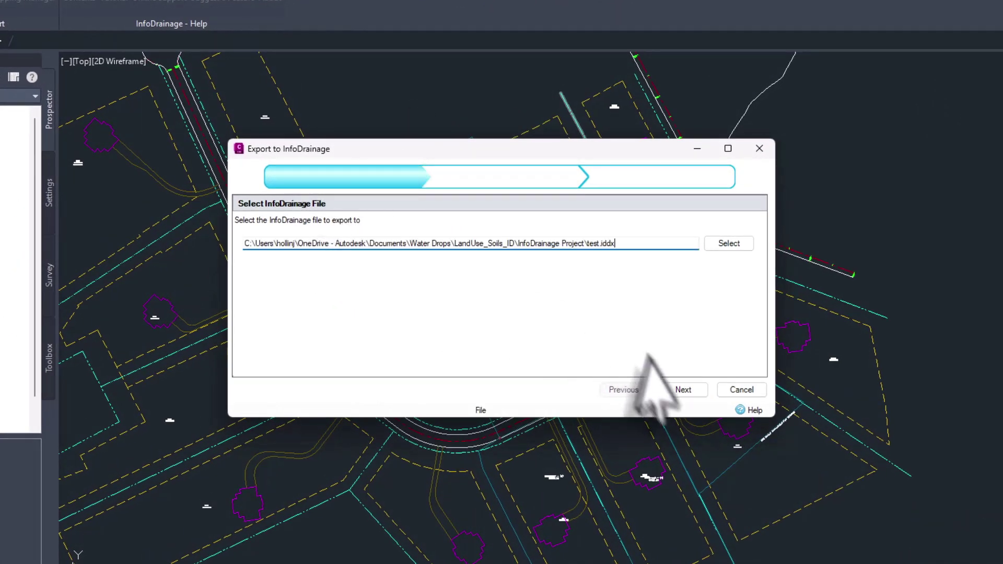
click(683, 390)
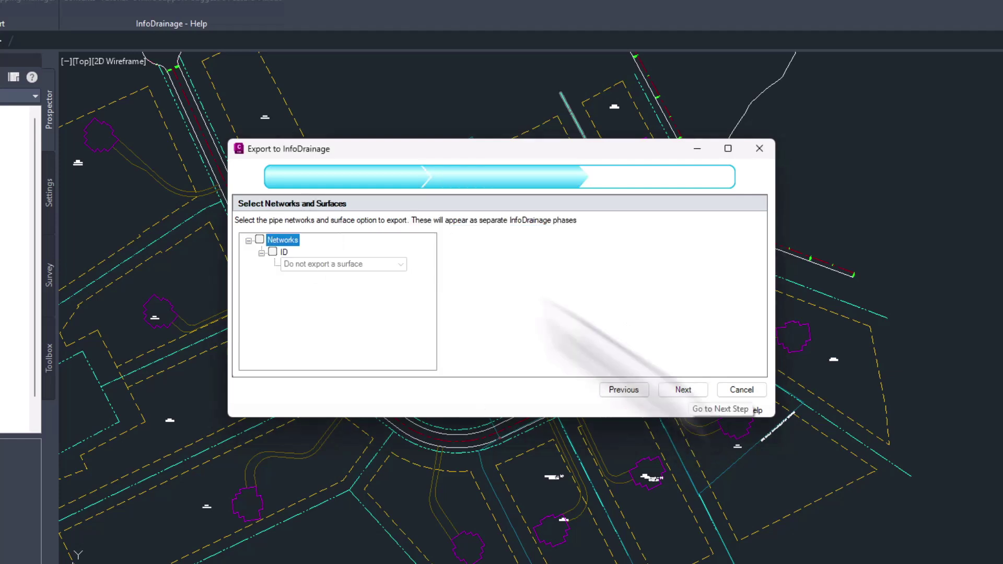
Export the ID network with the VO-SM surface, review junction mappings, and finish
click(334, 265)
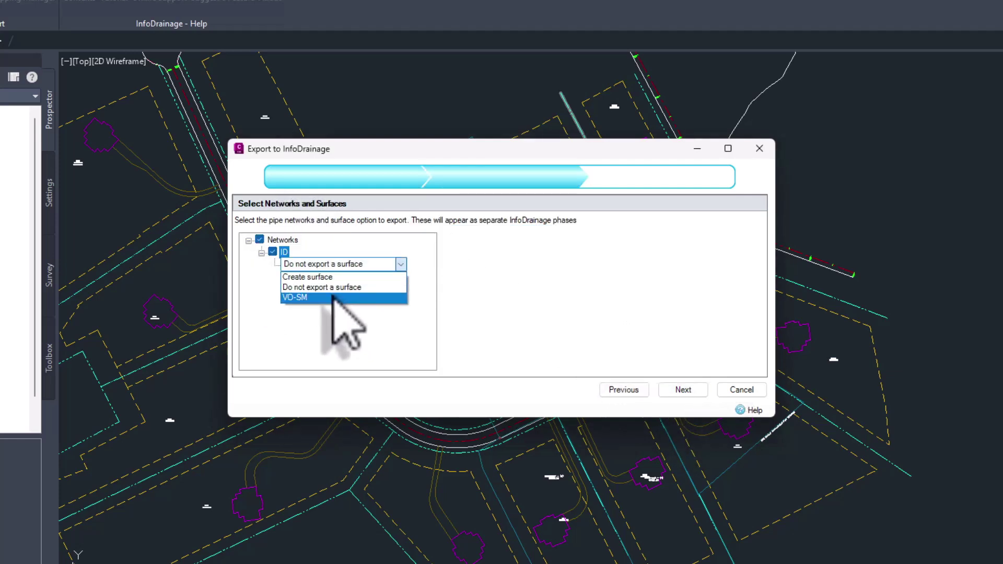
click(327, 298)
click(694, 391)
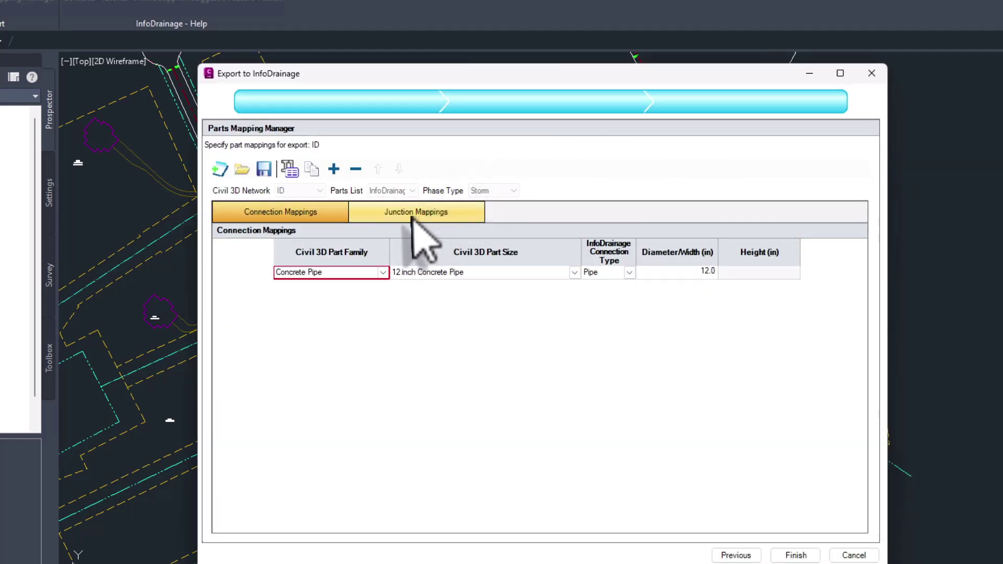
click(418, 216)
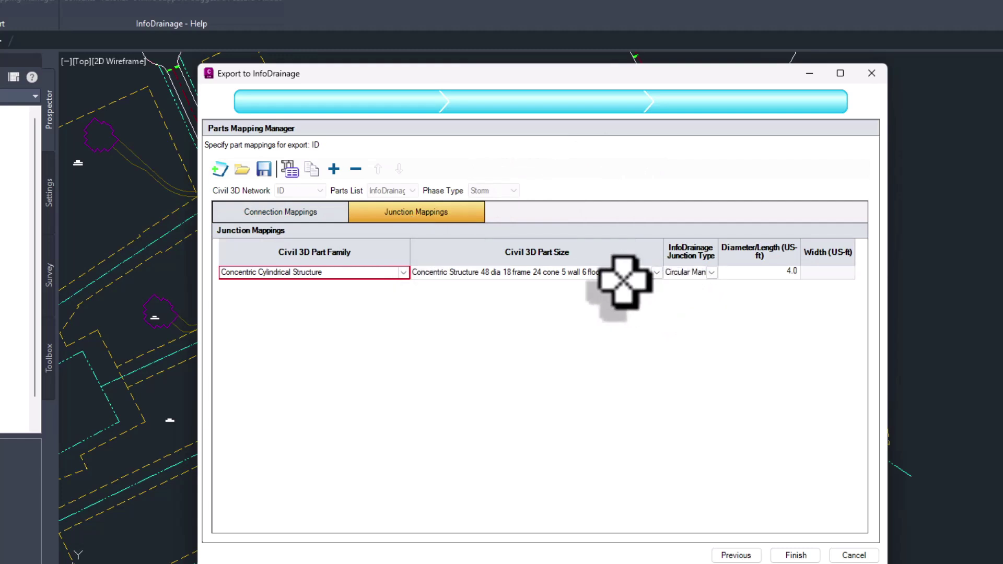
click(796, 555)
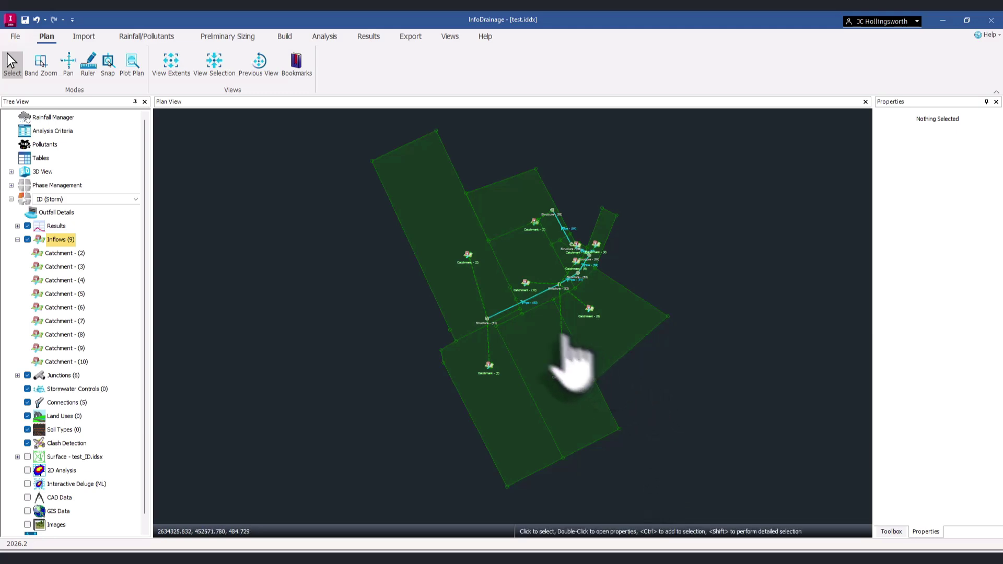
Inspect Catchment - (2)'s runoff method options, keeping Time of Concentration unchanged
double_click(443, 233)
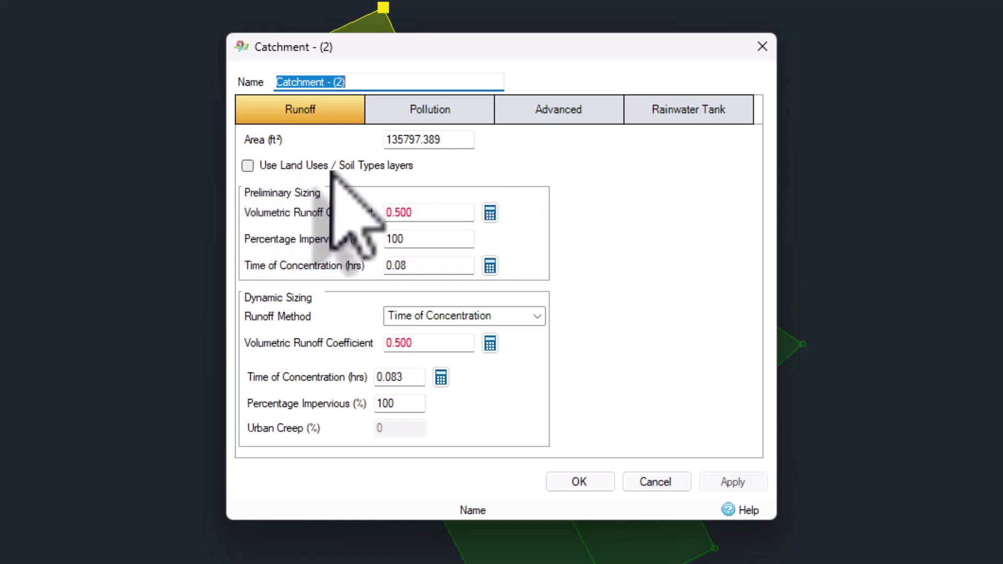
click(538, 316)
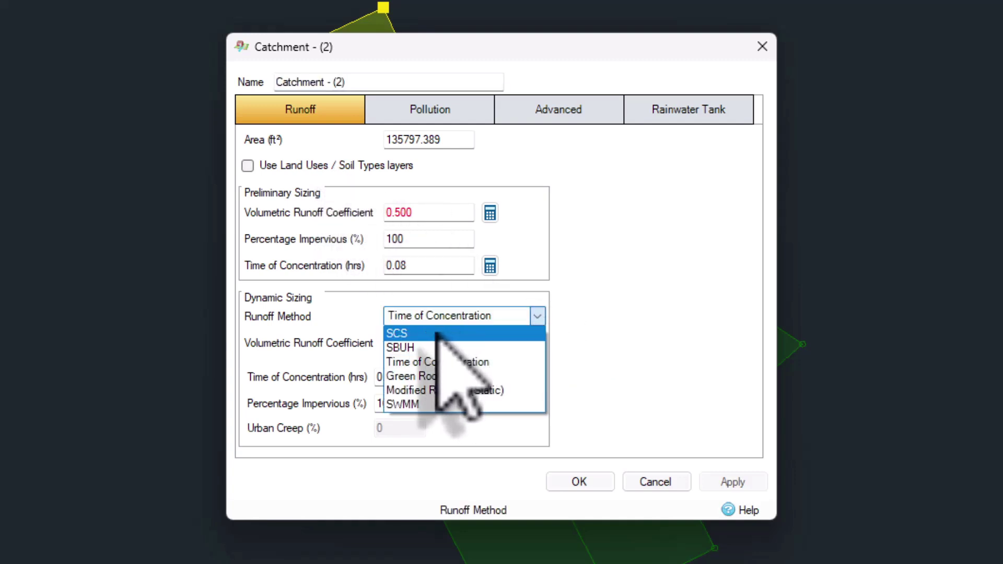
click(653, 482)
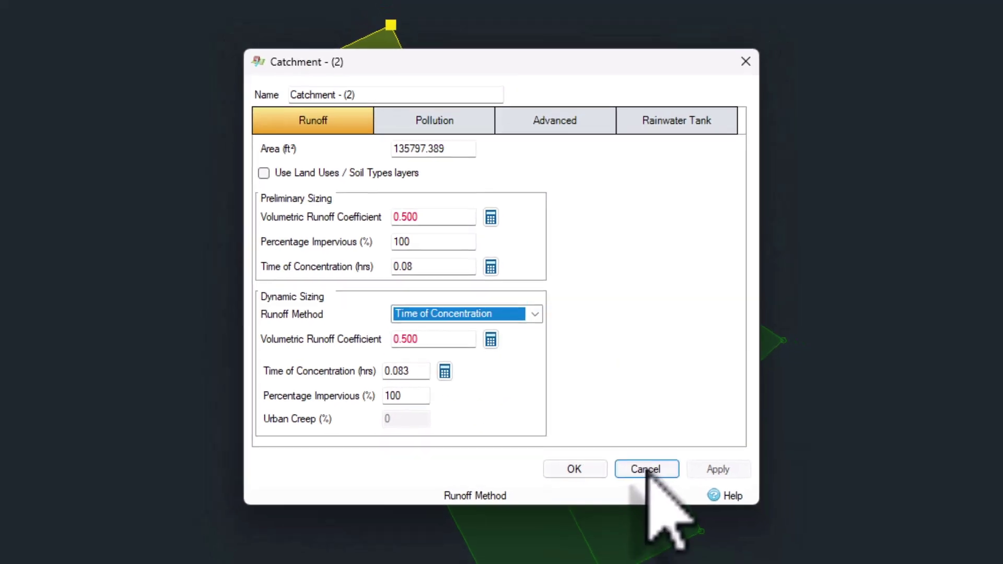
click(654, 481)
Select all nine catchments under Inflows and set their runoff method to SCS
right_click(54, 239)
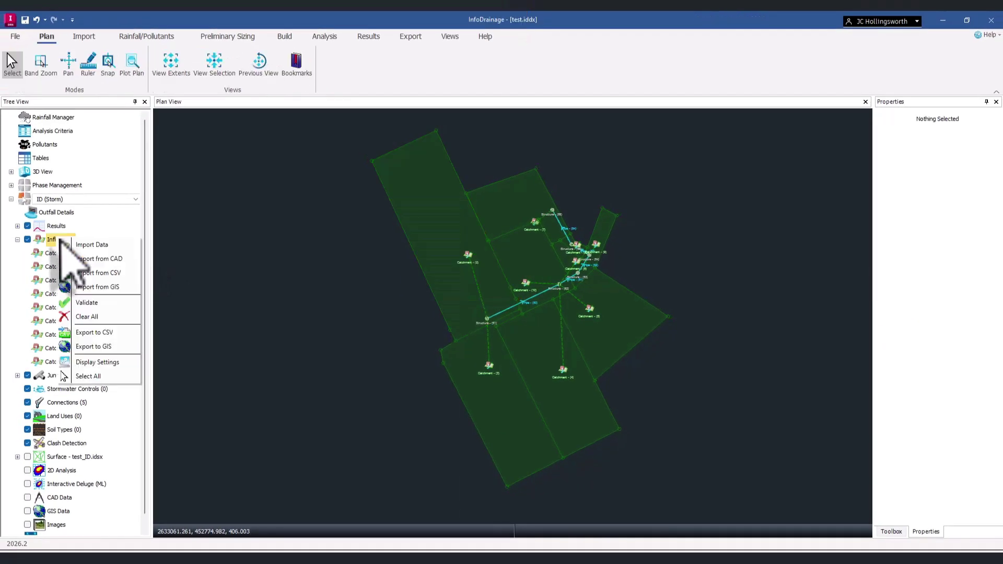
click(92, 376)
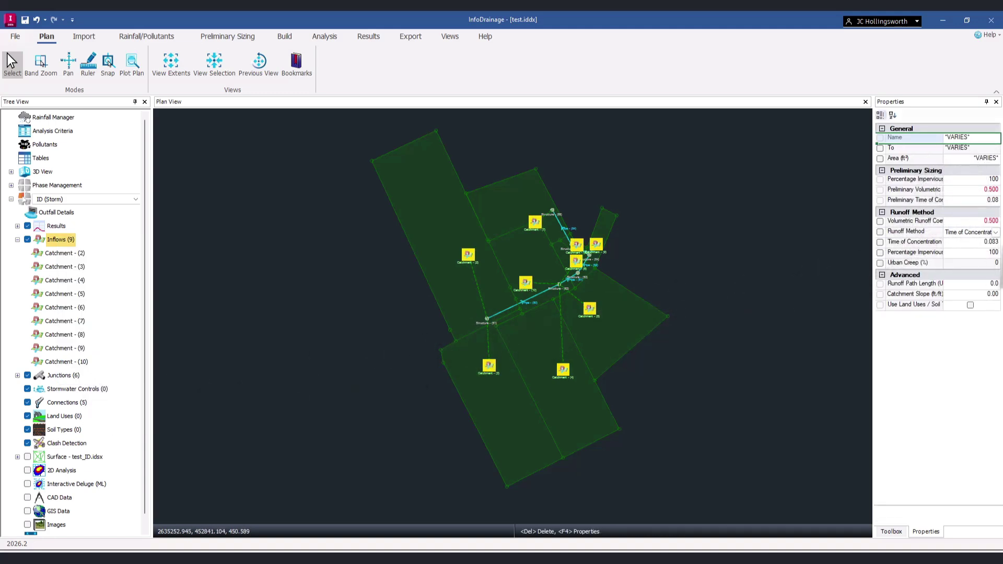
click(987, 232)
click(959, 242)
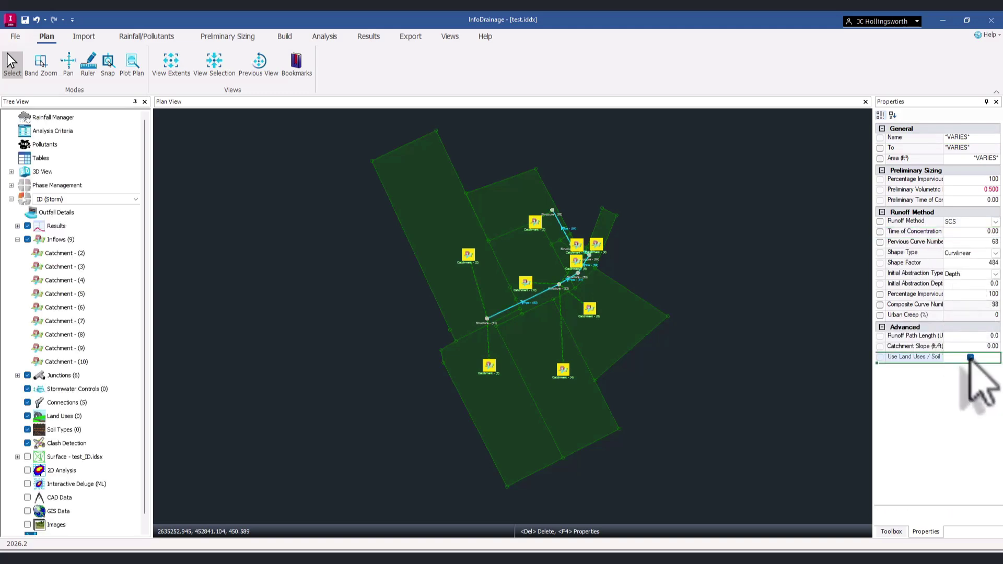
Verify Catchment - (7) uses SCS with pervious curve number 68 and composite 98
click(636, 224)
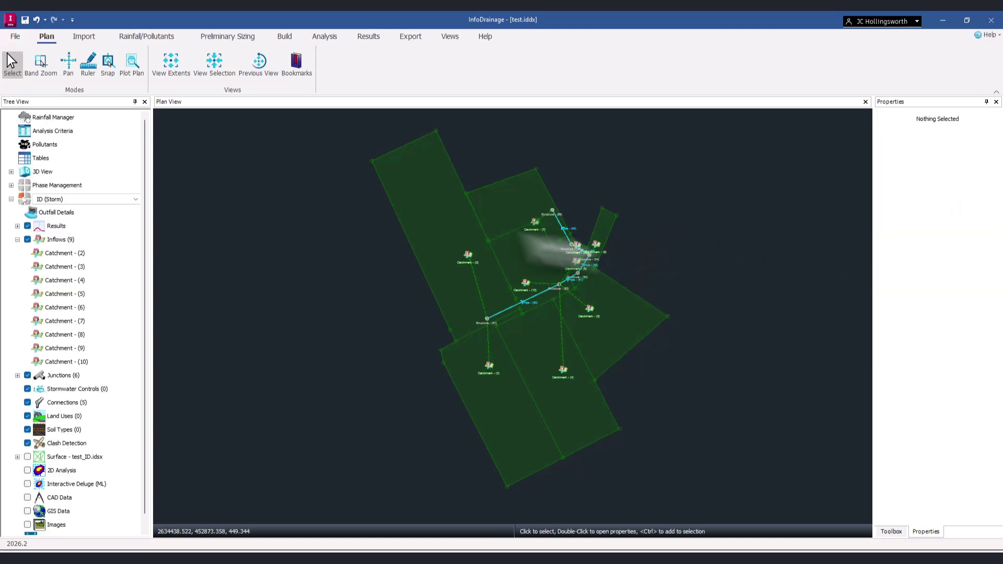
double_click(501, 206)
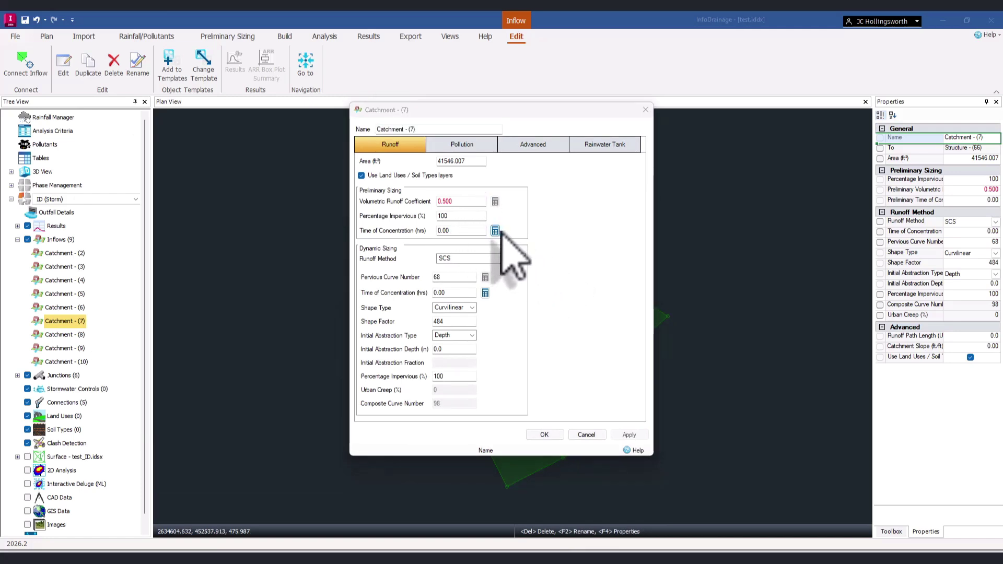
click(646, 109)
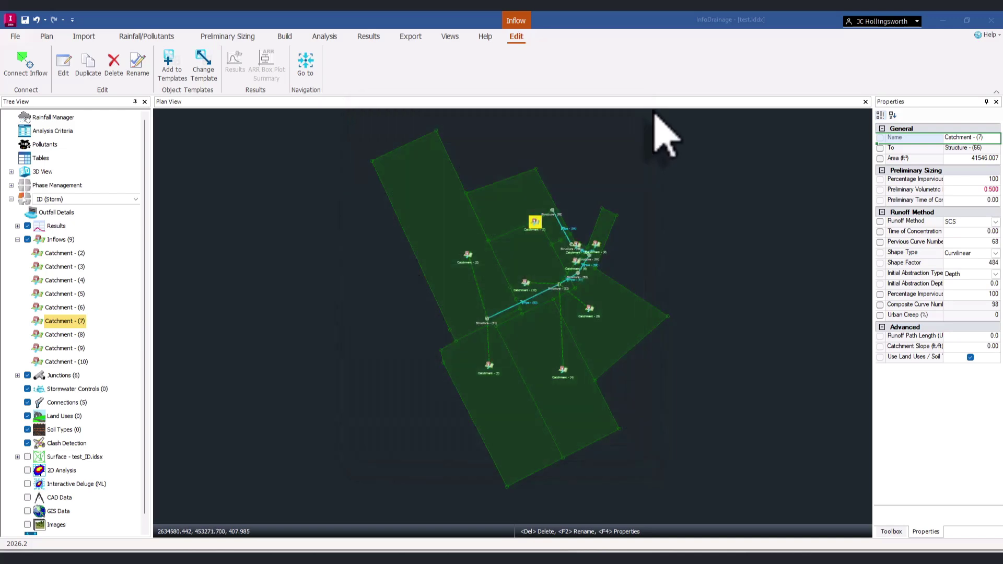
click(284, 36)
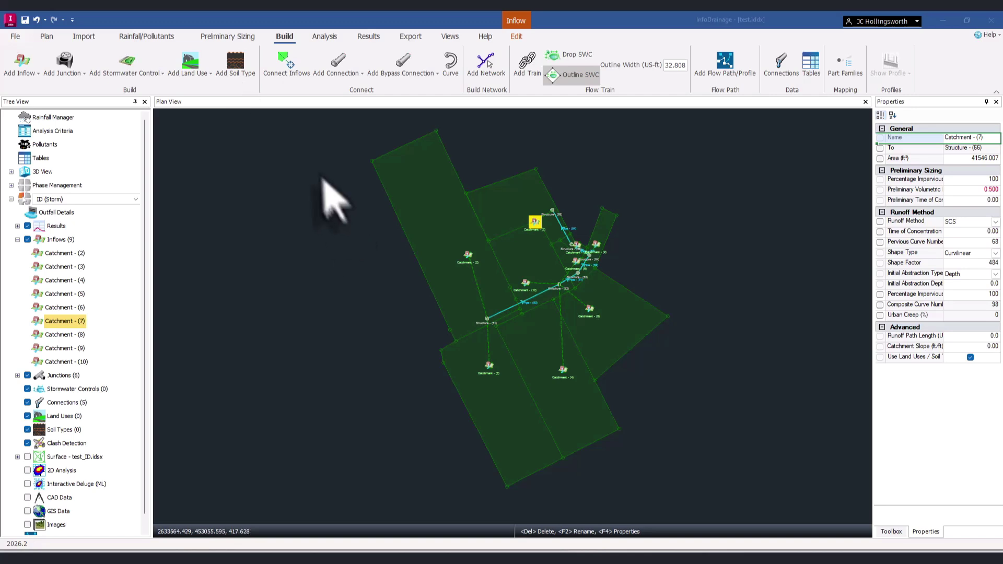
Load the soil_data shapefile into the GIS soil type import and reach the table preview
click(84, 36)
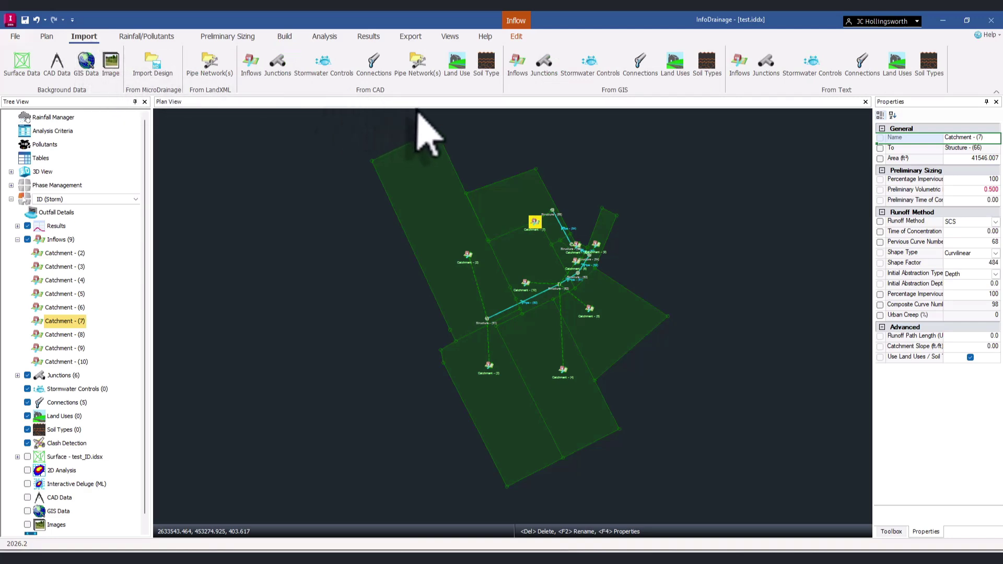
click(714, 76)
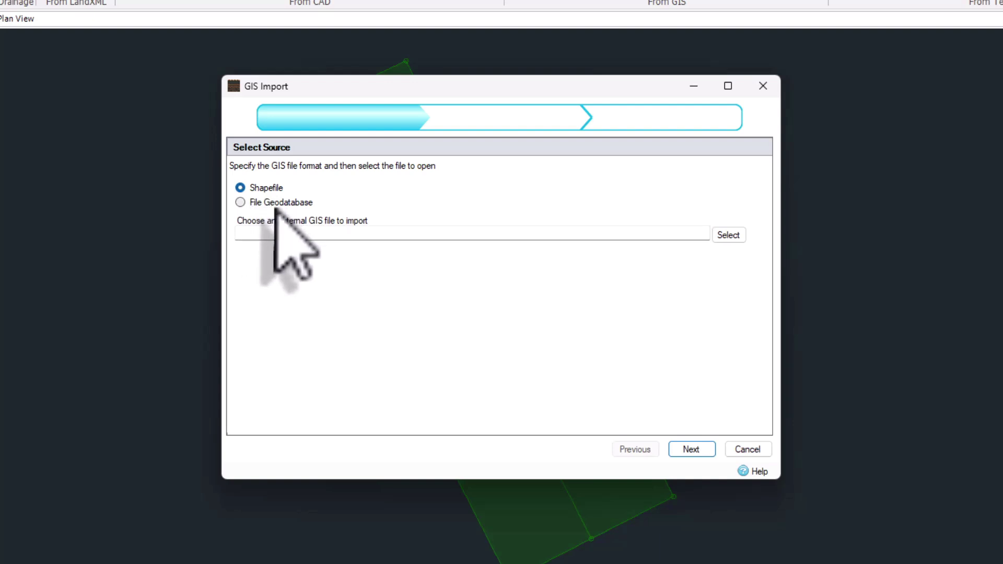
click(729, 236)
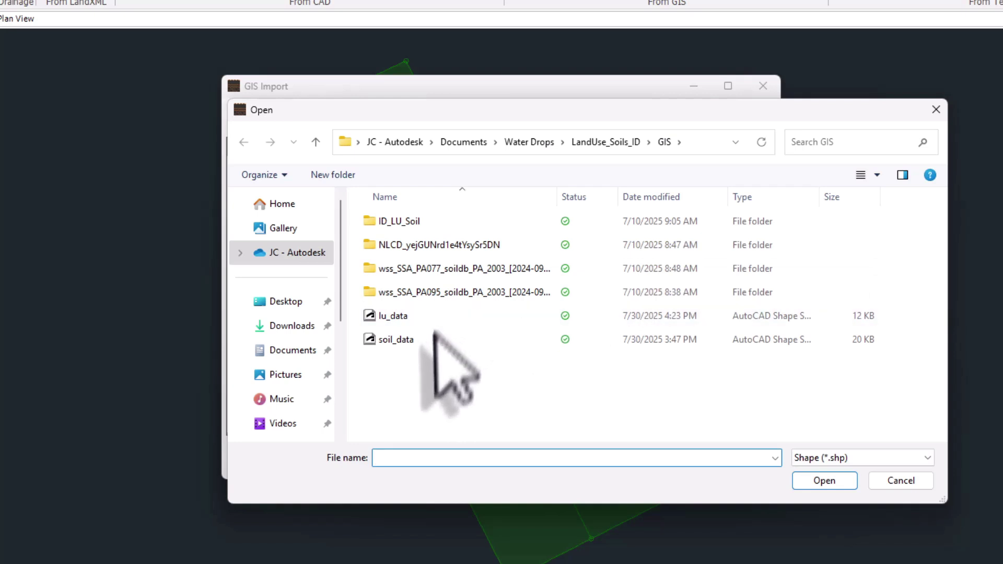
click(439, 340)
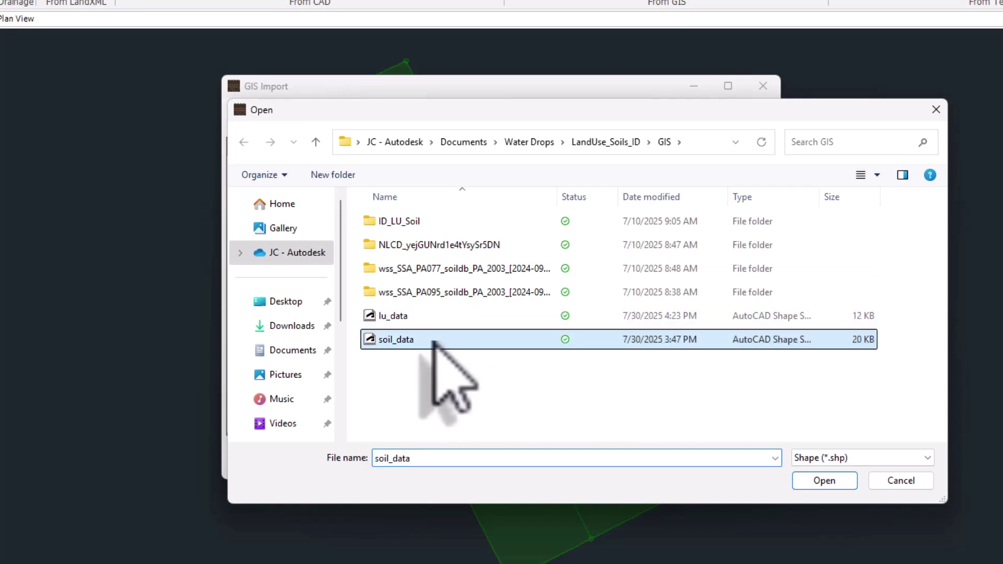
click(824, 481)
click(688, 452)
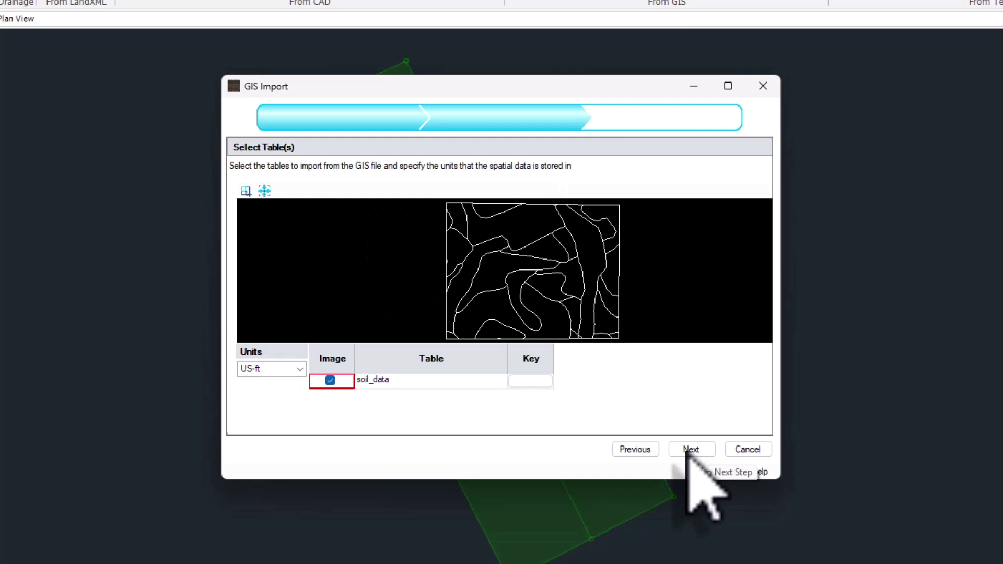
Map the Rating attribute to Soil Group and import the soil polygons
click(688, 453)
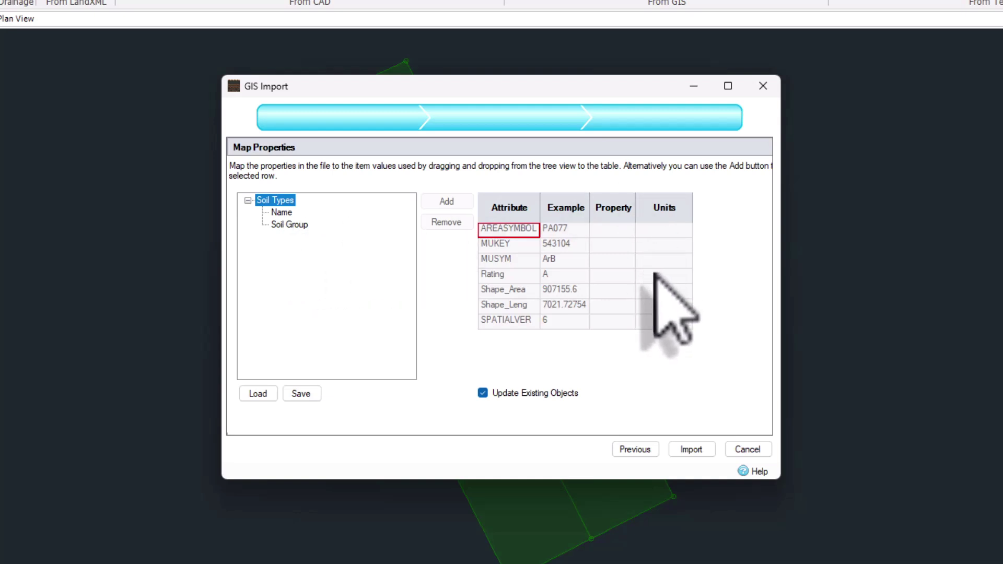
click(598, 275)
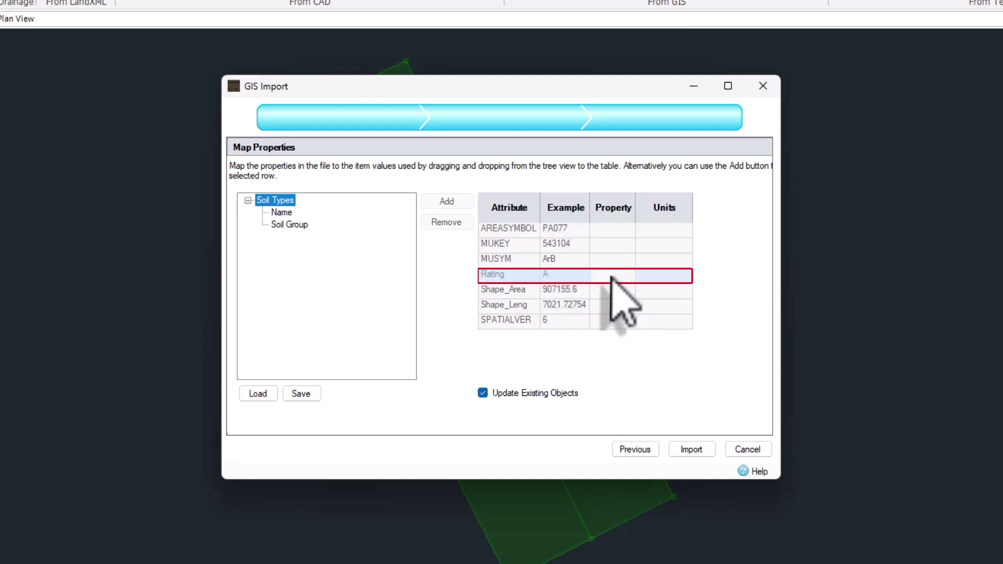
click(287, 224)
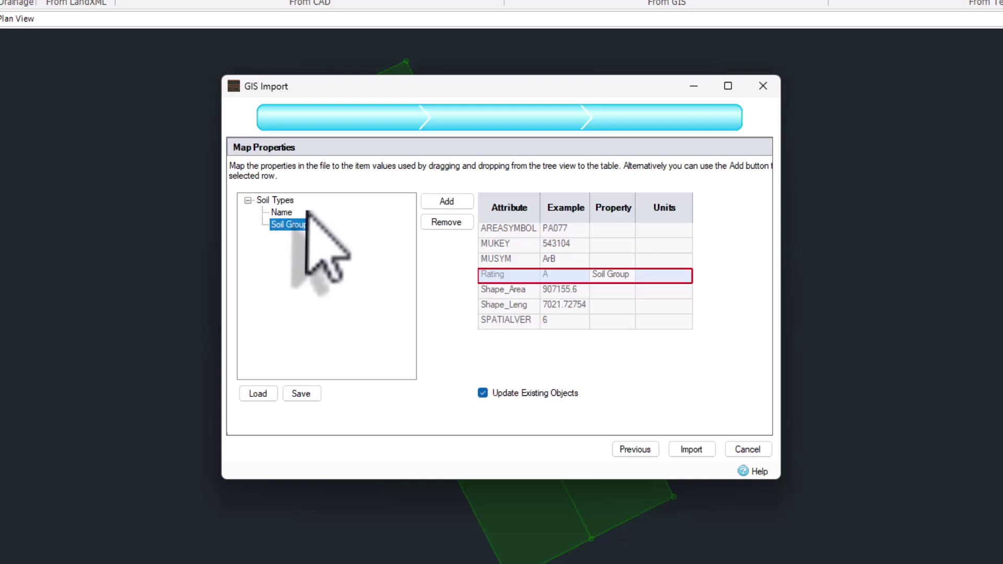
click(690, 449)
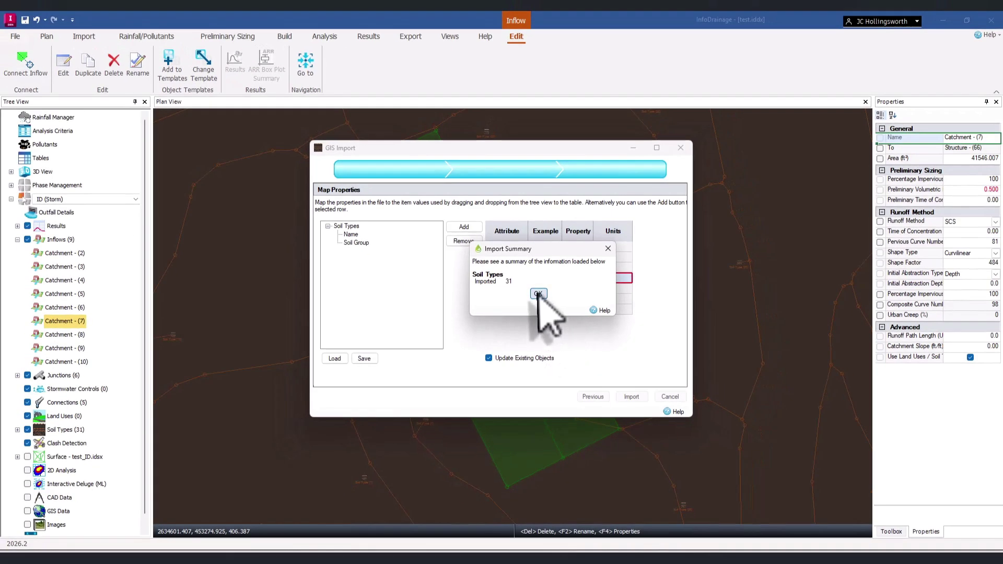
click(538, 293)
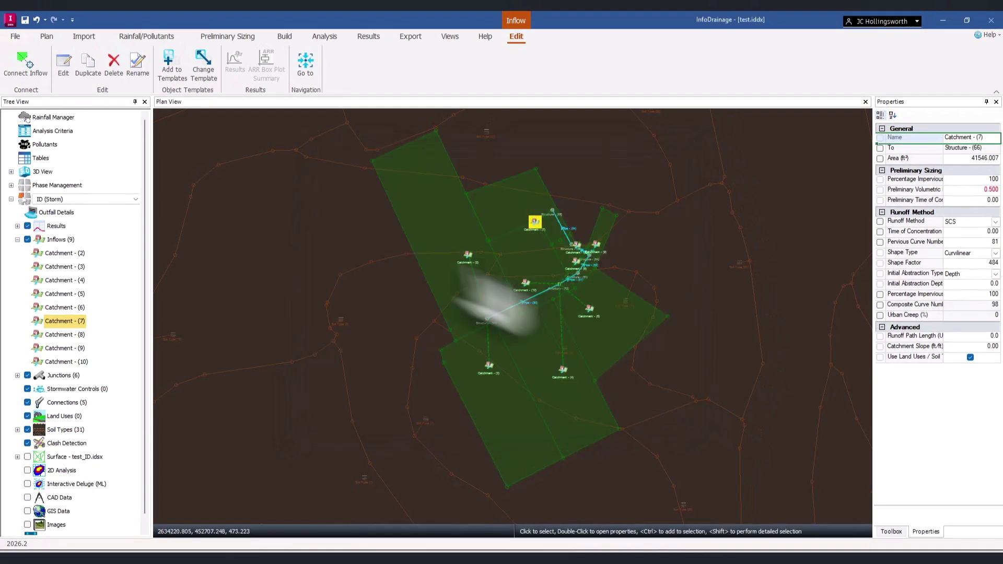
Review the hydrologic soil groups of the 31 imported soil types without changes
double_click(308, 200)
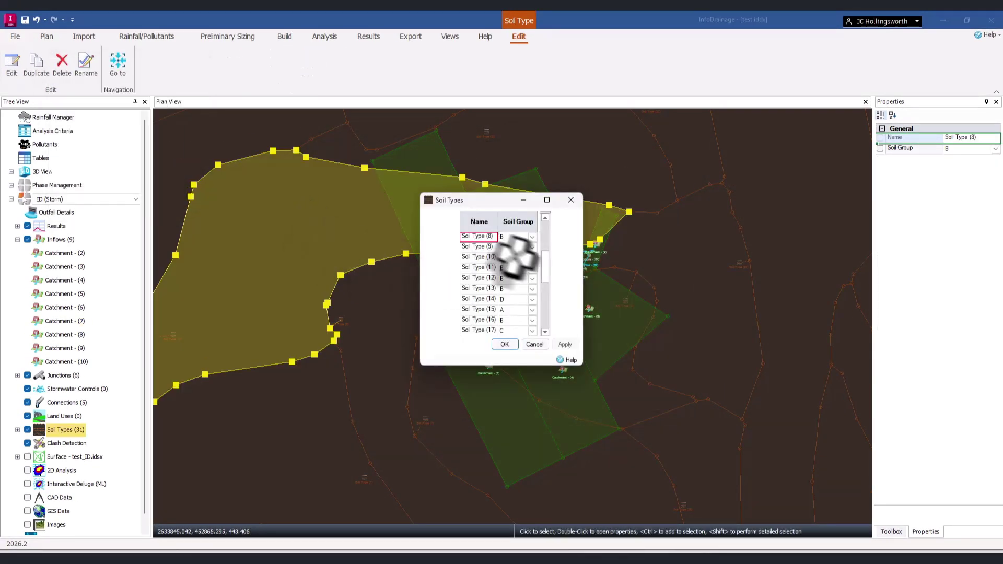
scroll(544, 290, down, 2)
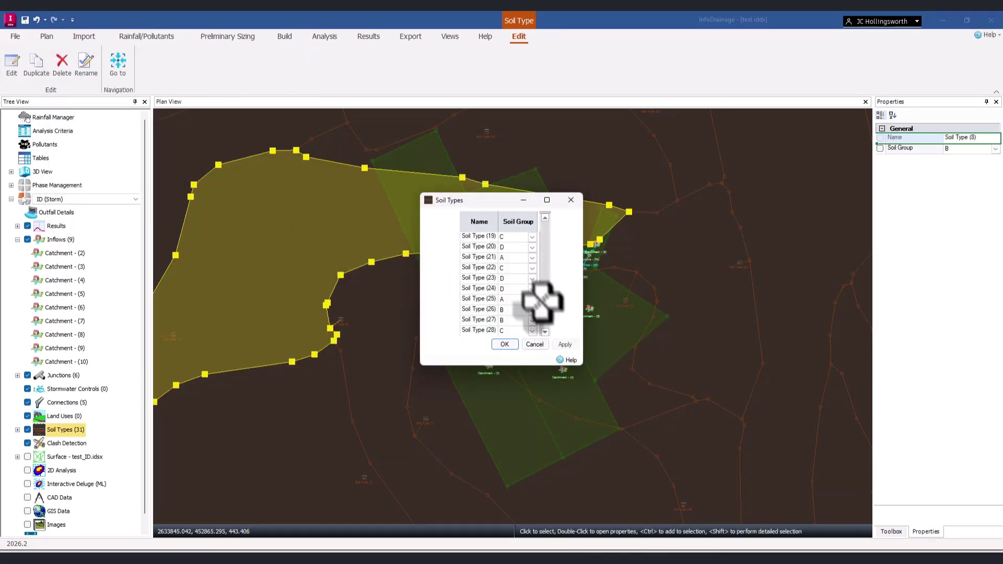
click(539, 344)
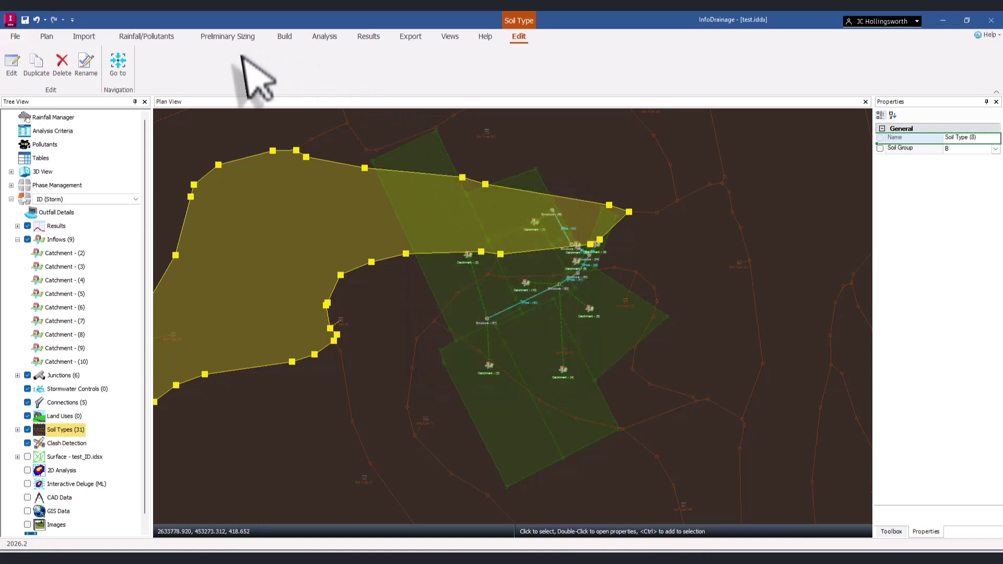
Load lu_data.shp as a GIS land-use import, accepting its table and the Land Use template
click(83, 37)
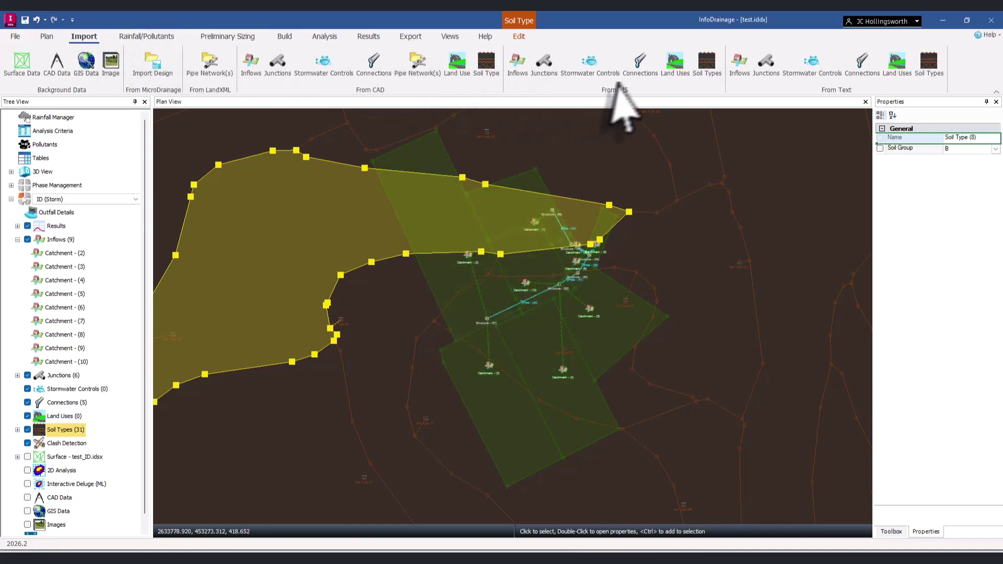
click(674, 67)
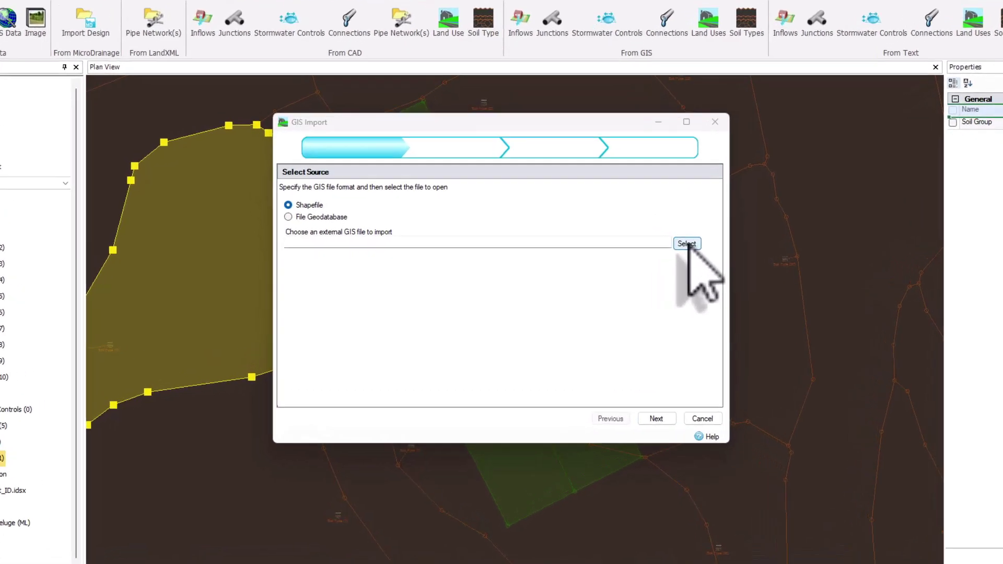
click(689, 244)
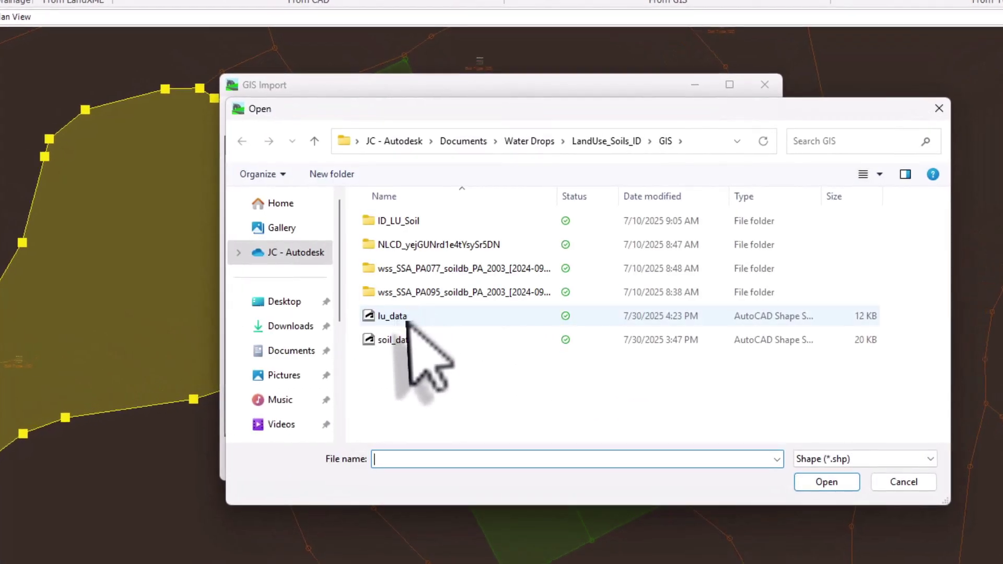
click(476, 310)
click(827, 482)
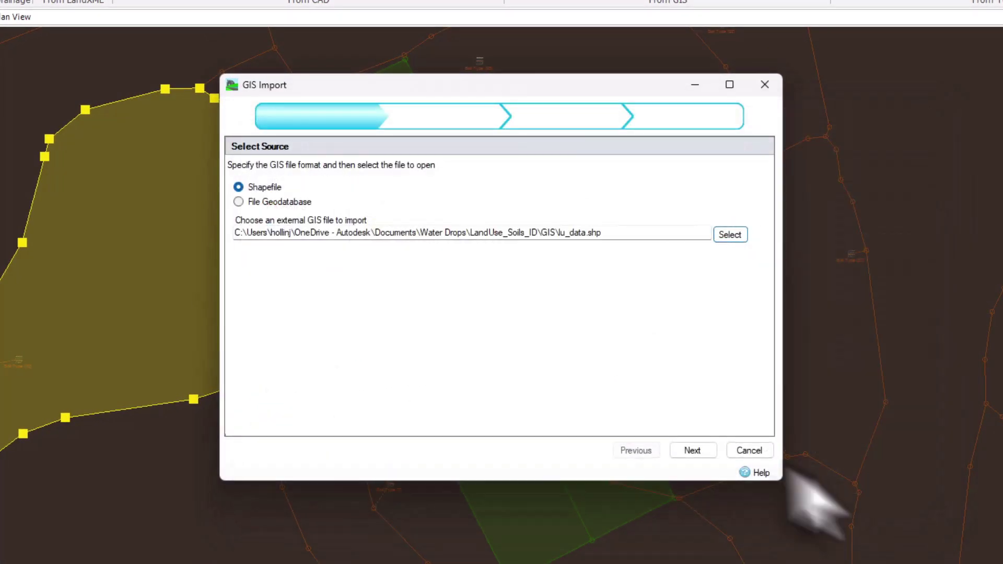
click(692, 450)
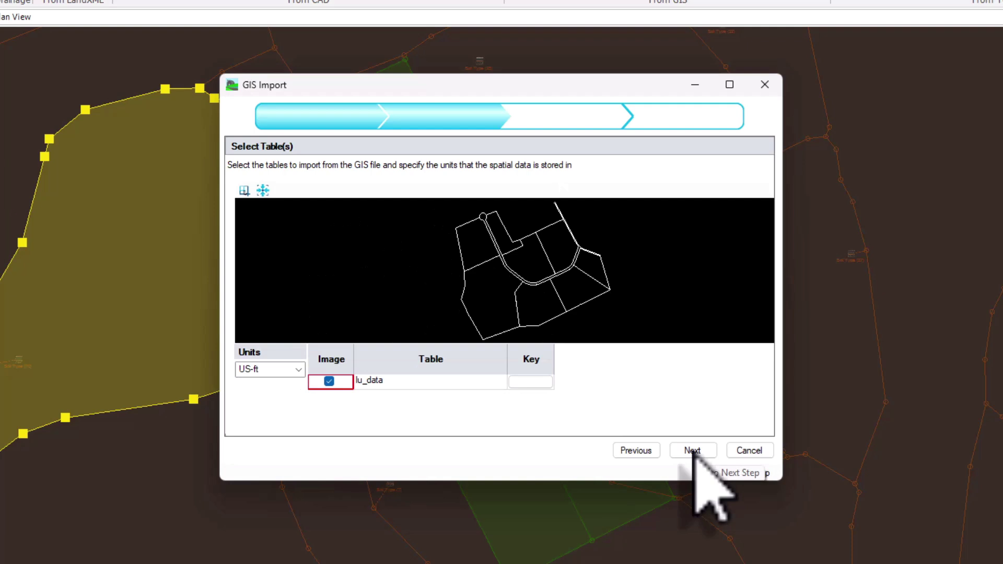
click(692, 450)
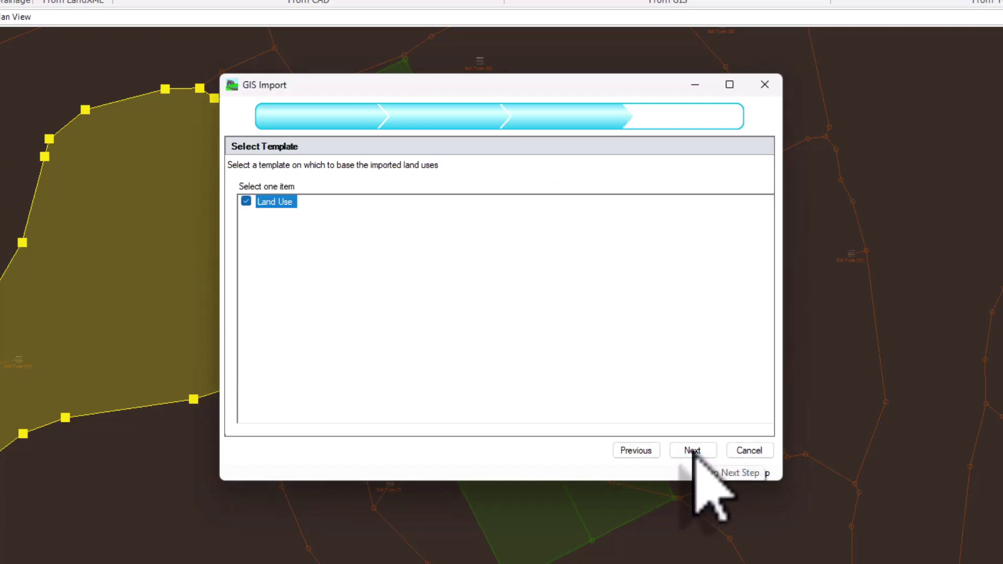
click(692, 450)
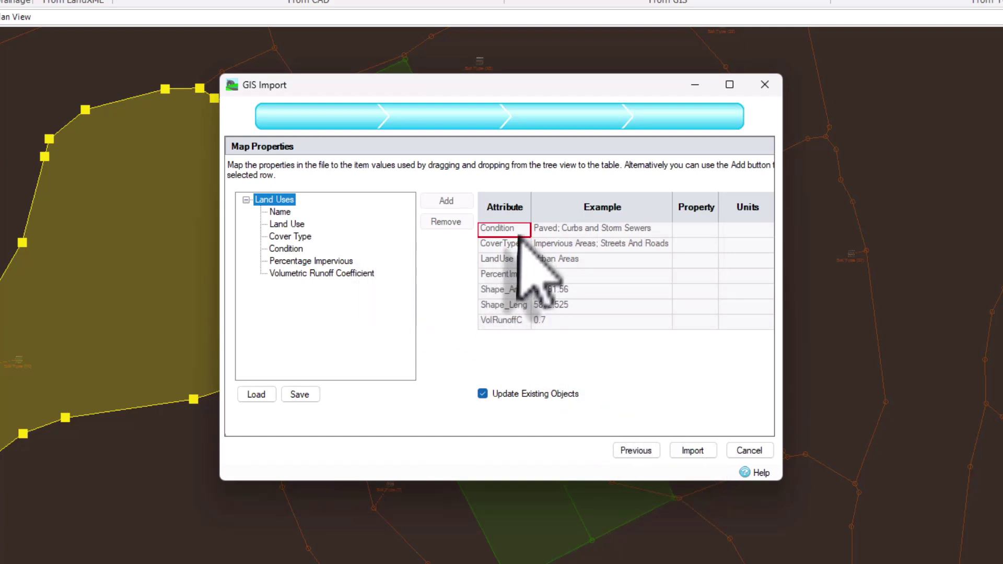
Map Condition, CoverType, LandUse, PercentImp and VolRunoffC fields, then import the land uses
click(285, 249)
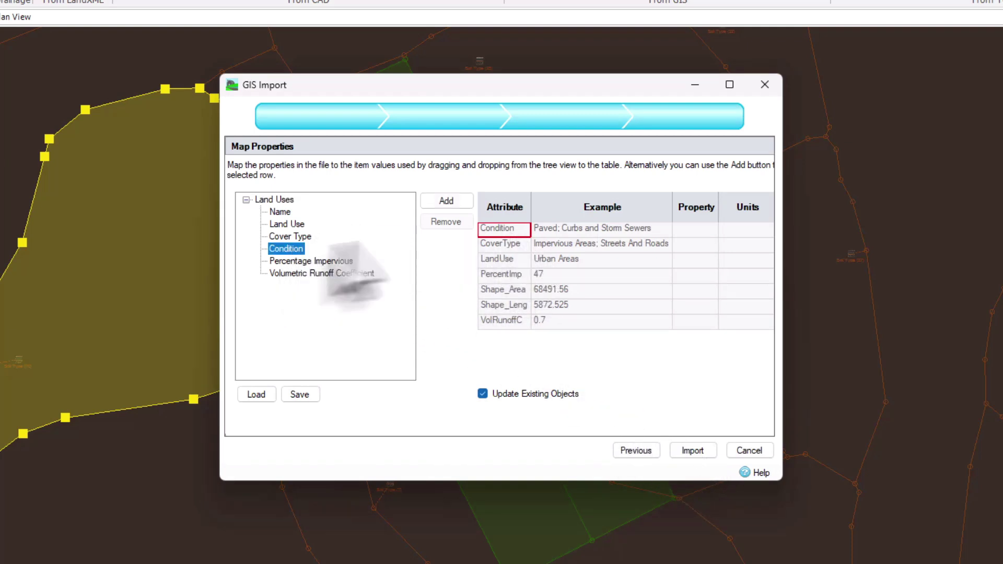
click(446, 201)
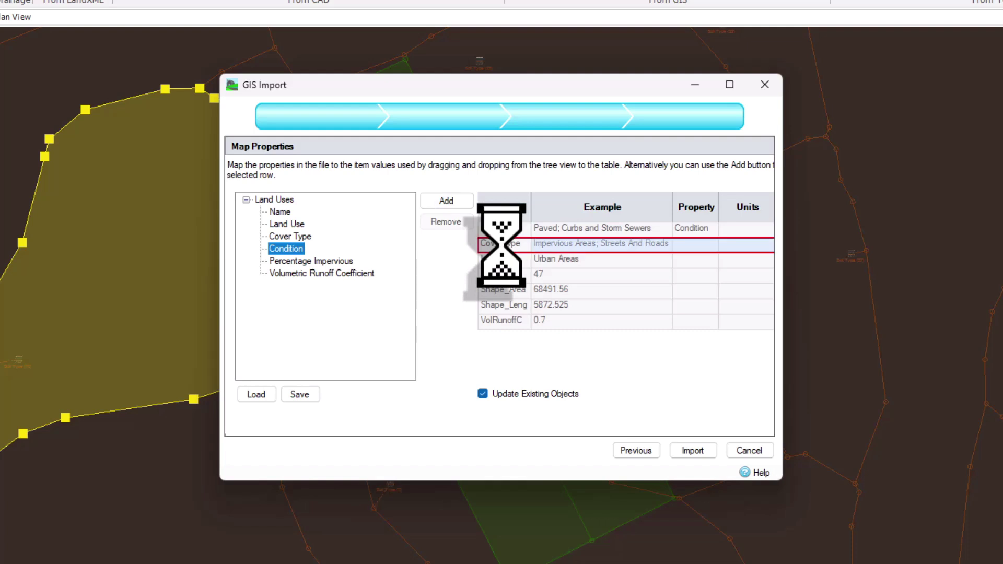
click(291, 237)
click(446, 202)
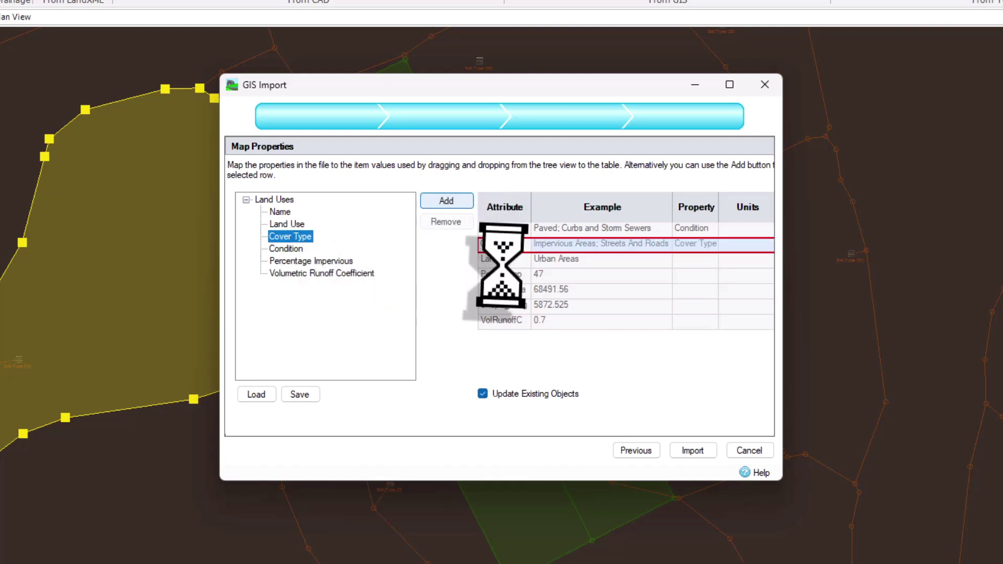
click(286, 224)
click(447, 201)
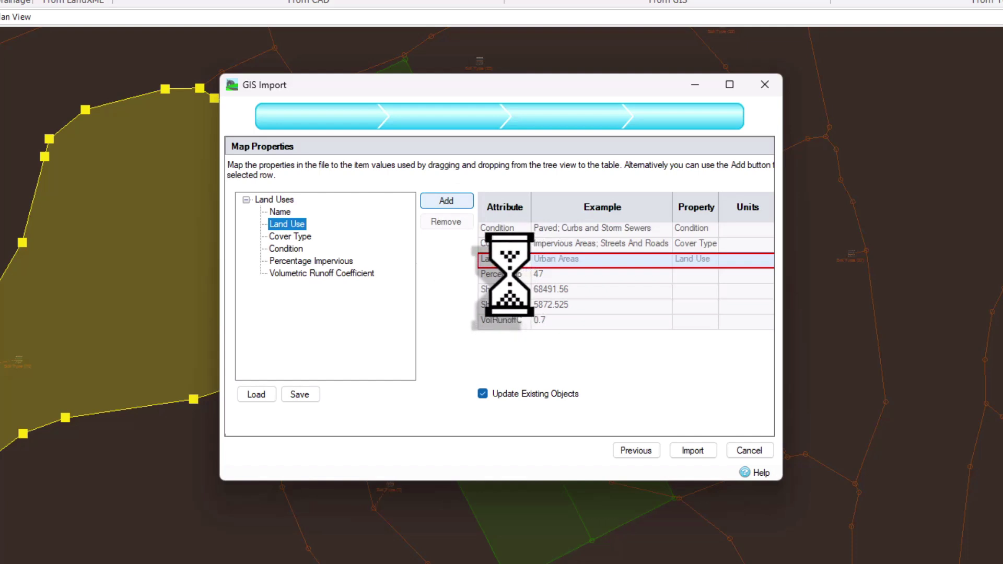
click(311, 261)
click(447, 201)
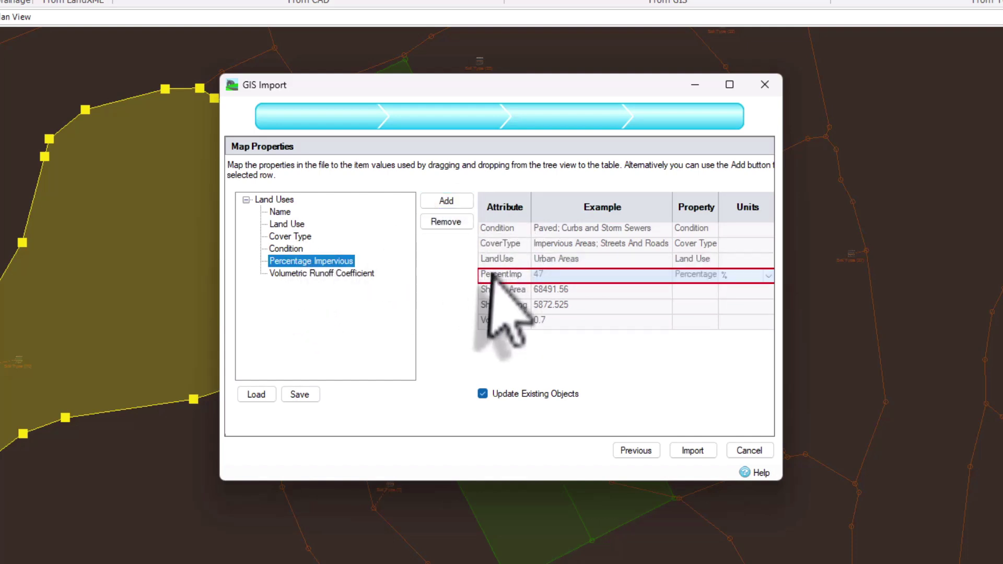
click(503, 321)
click(316, 273)
click(444, 202)
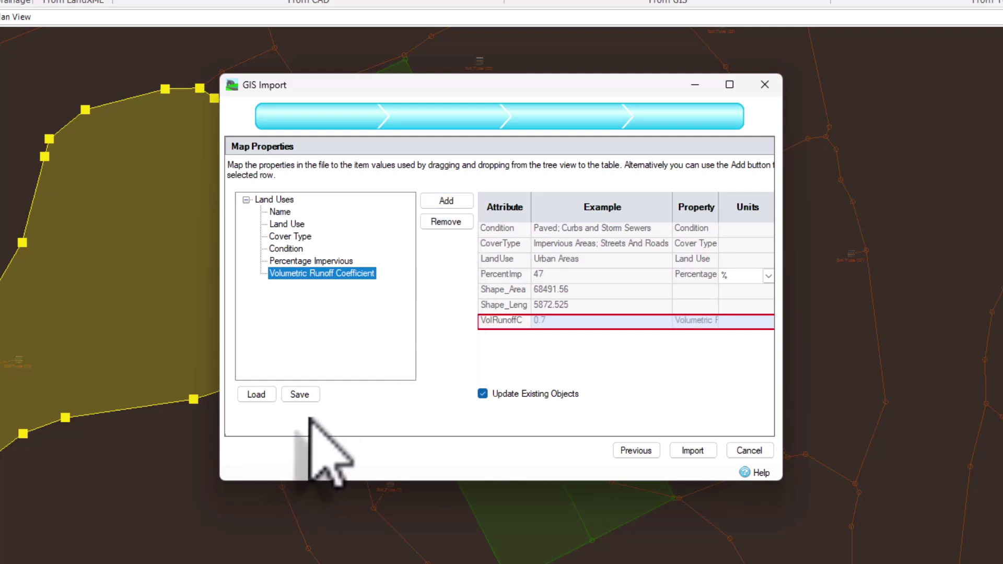
click(700, 451)
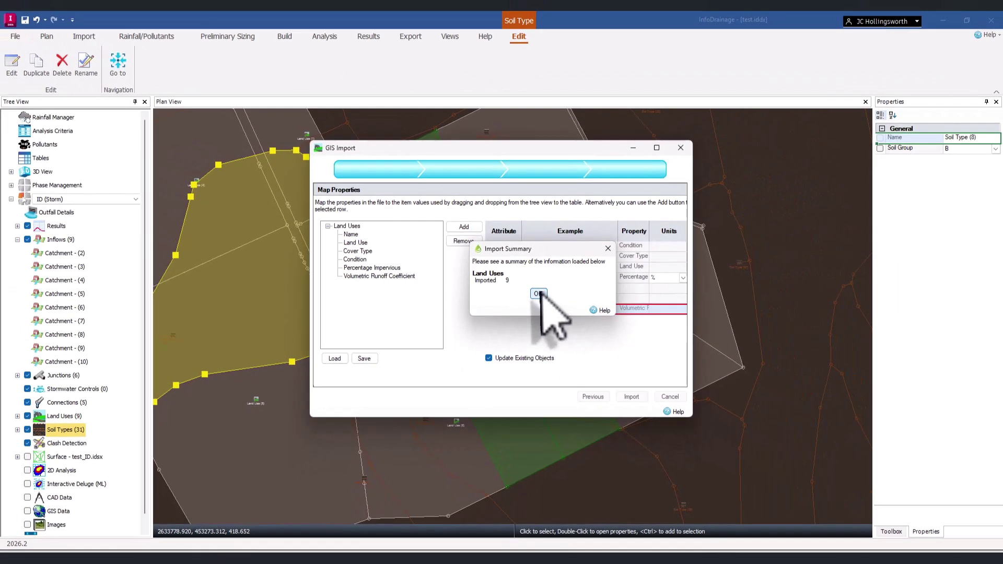
click(539, 294)
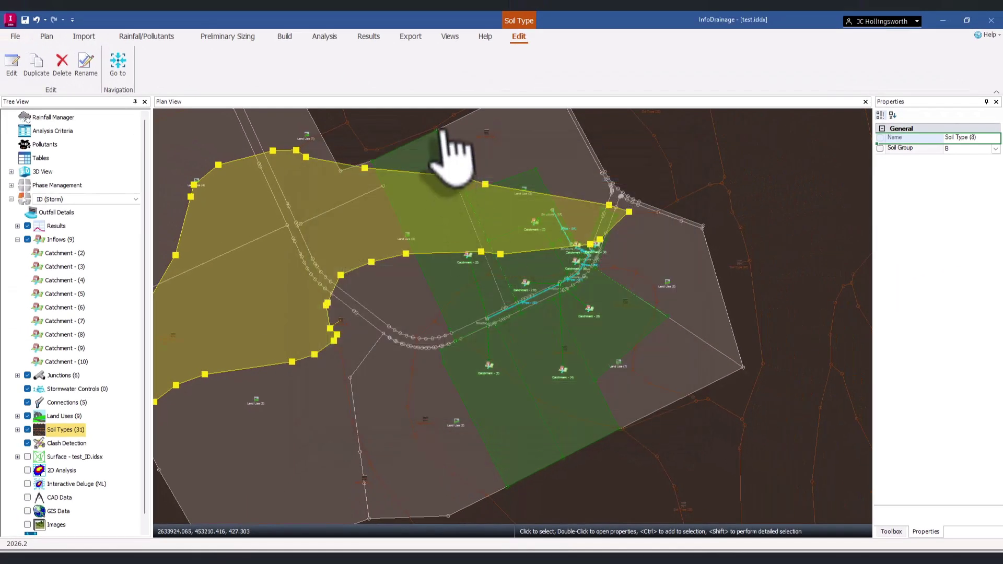
double_click(459, 157)
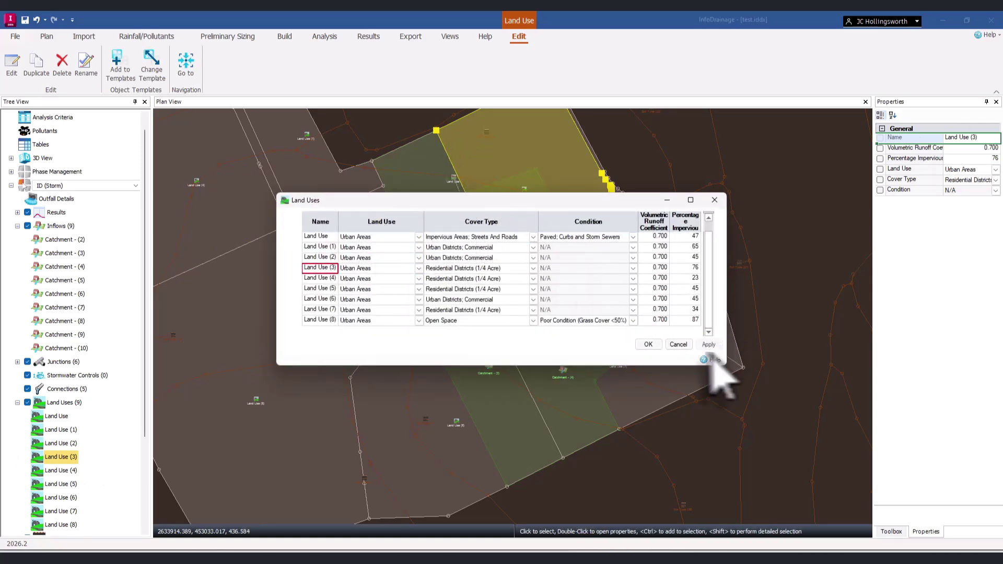
click(651, 345)
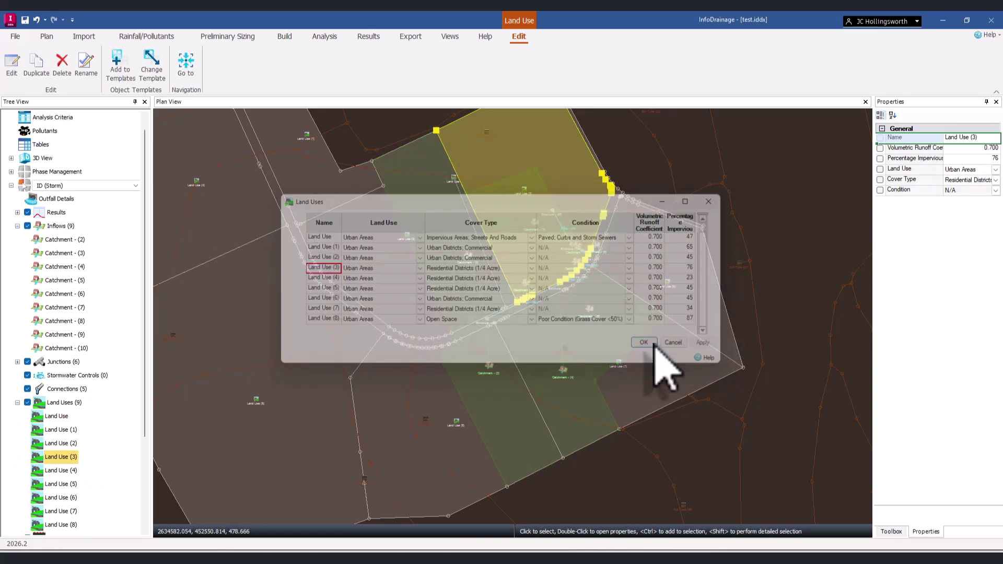
click(416, 214)
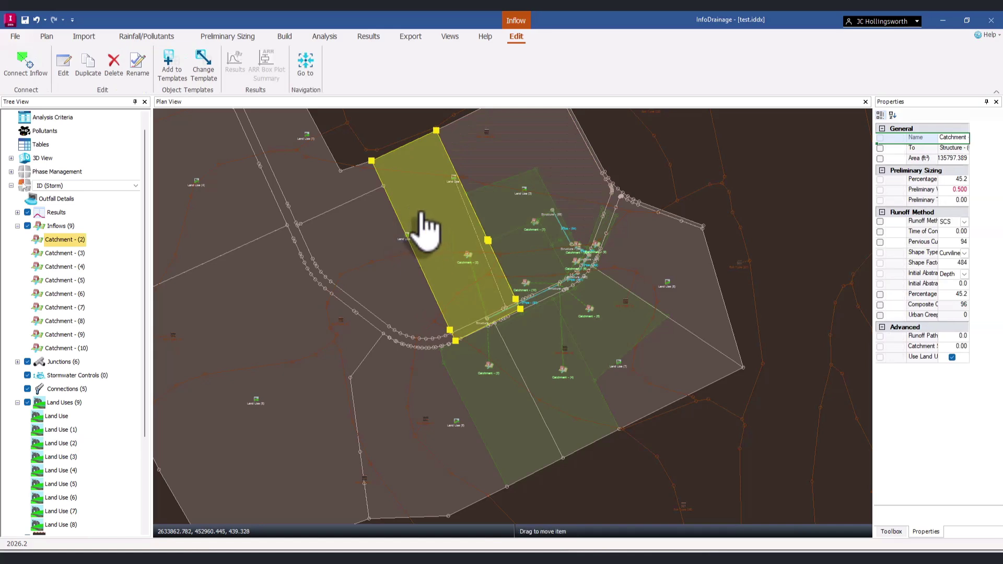
double_click(424, 223)
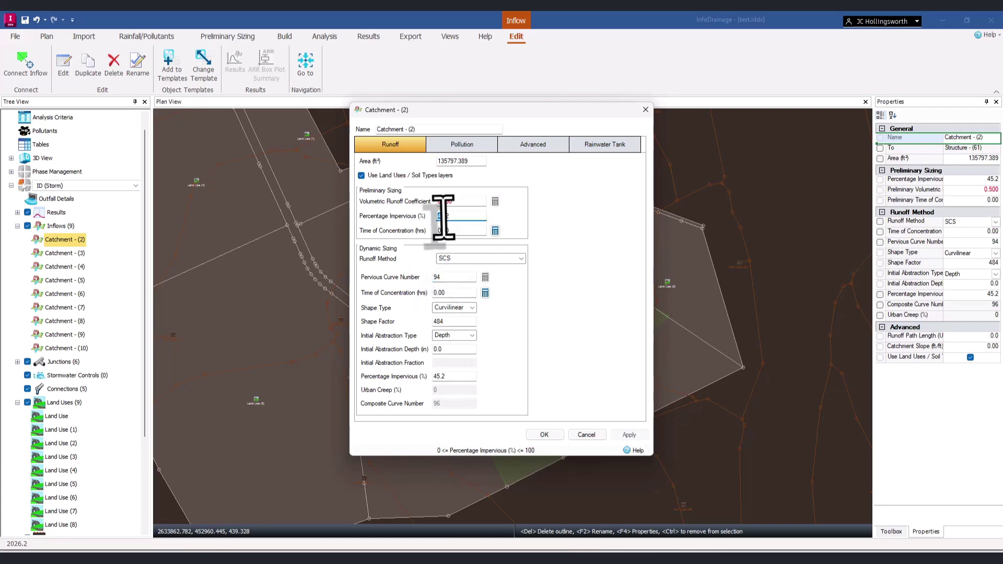
click(584, 435)
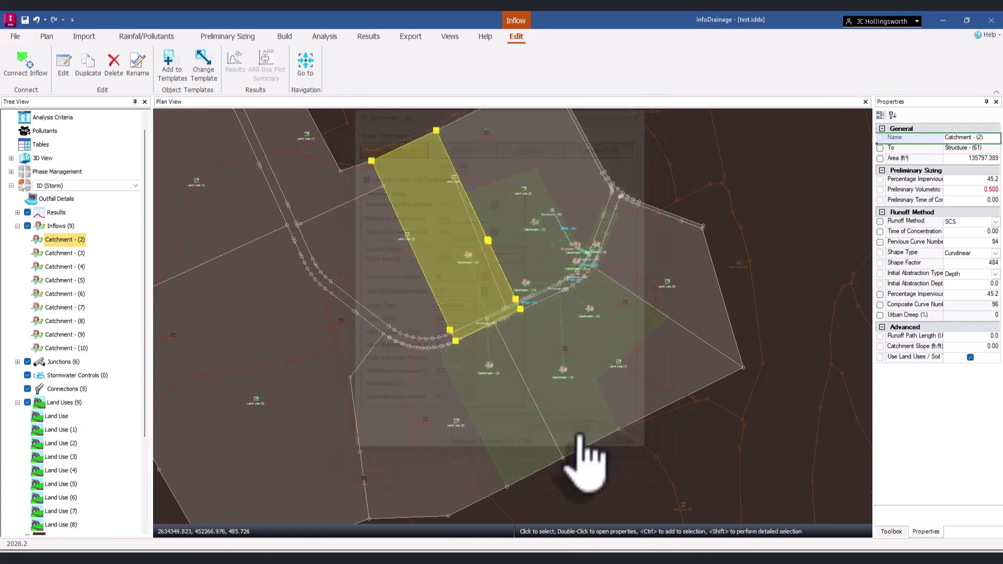
click(590, 334)
double_click(589, 334)
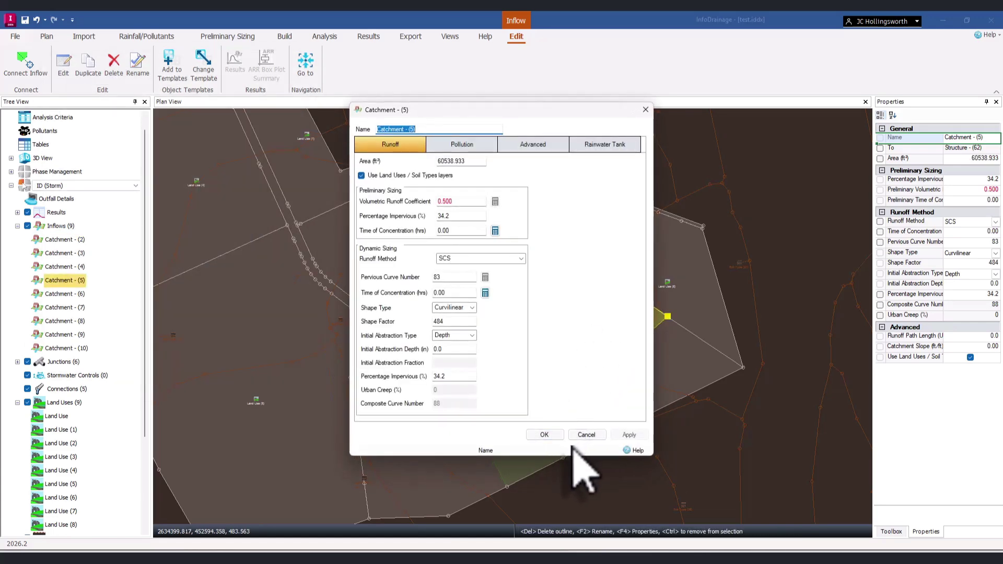
click(585, 436)
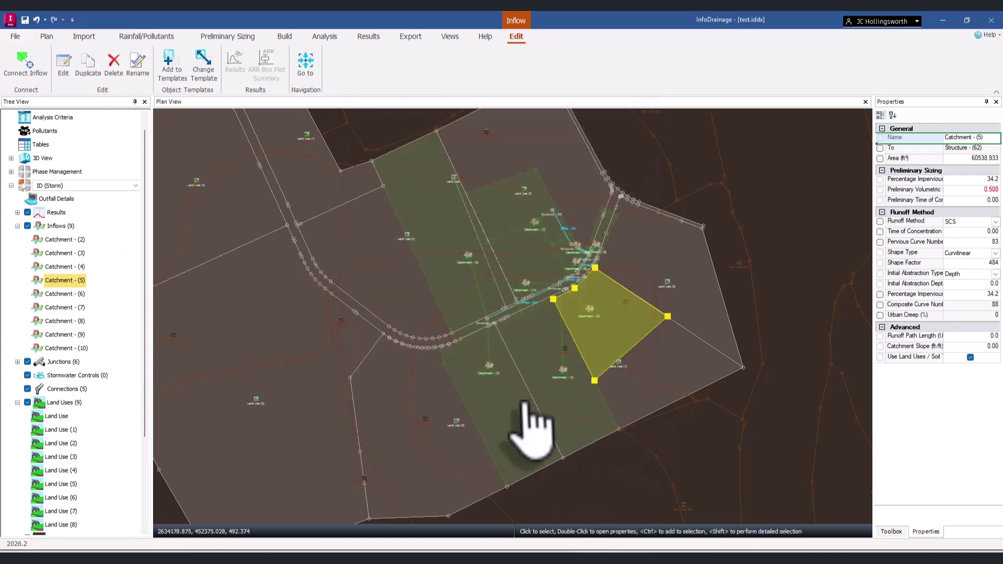
click(528, 413)
double_click(525, 406)
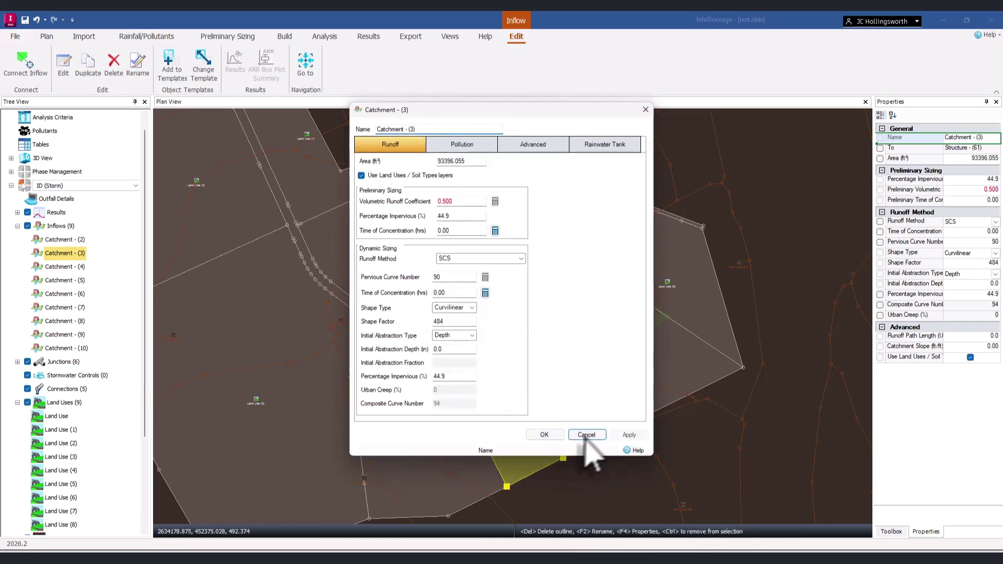
click(586, 435)
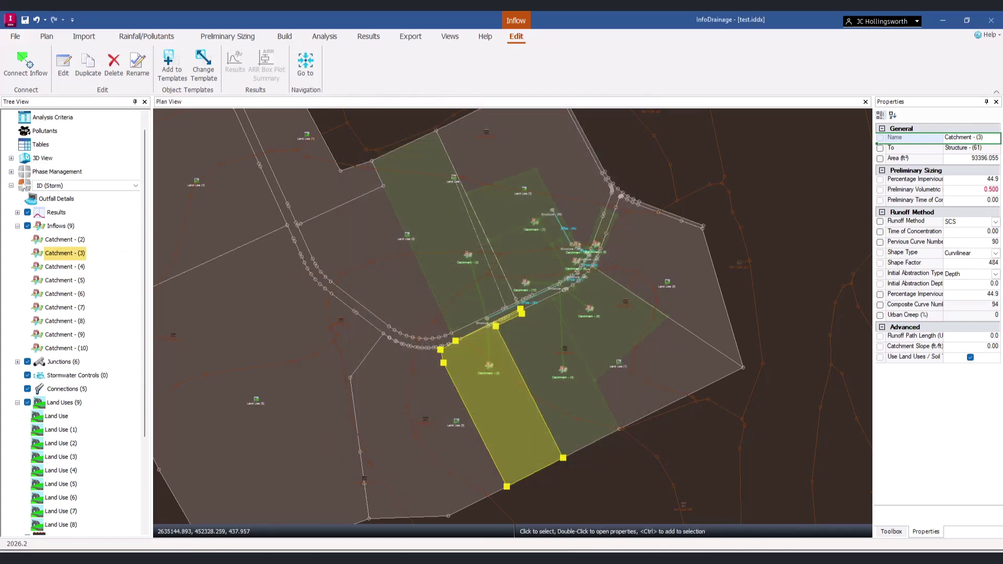